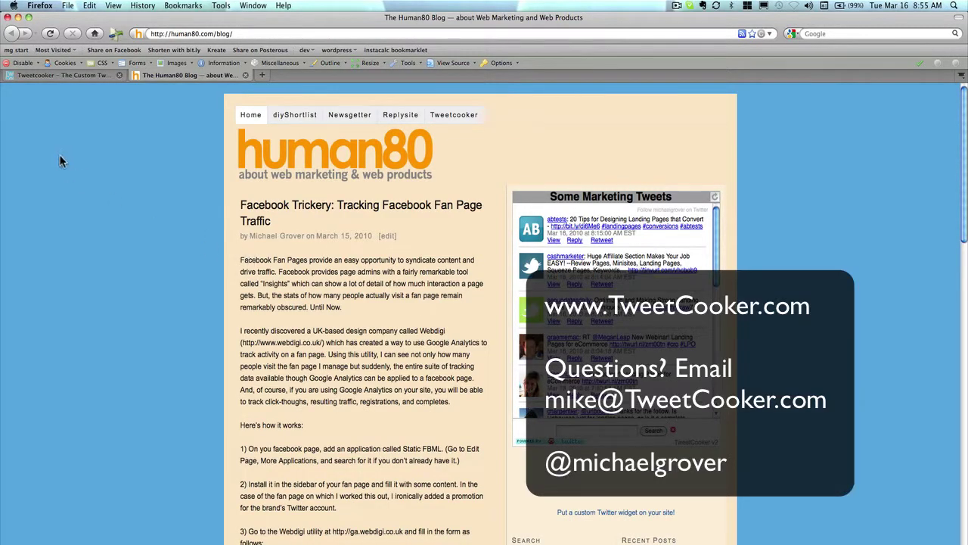
Switch to the TweetCooker page and build a widget with the words samsung rogue
left_click(44, 76)
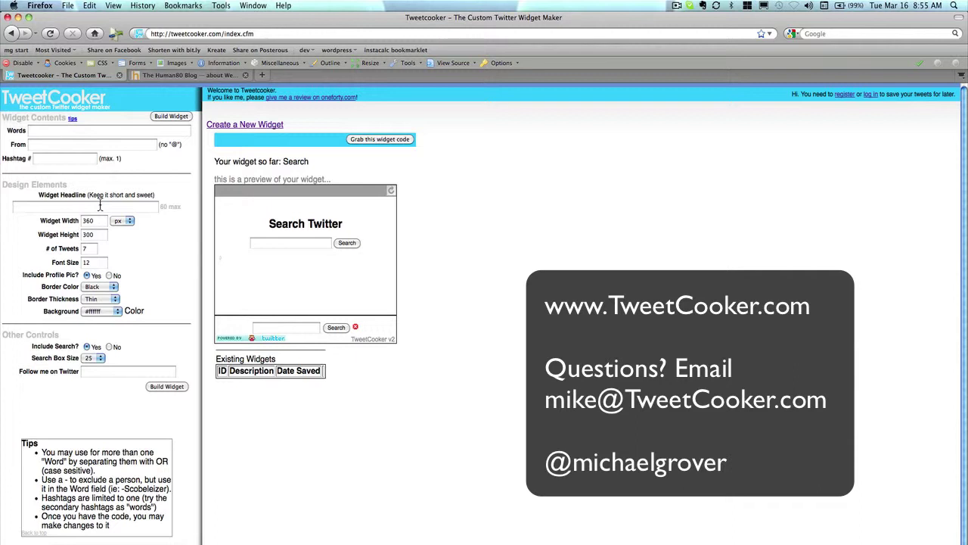
left_click(95, 132)
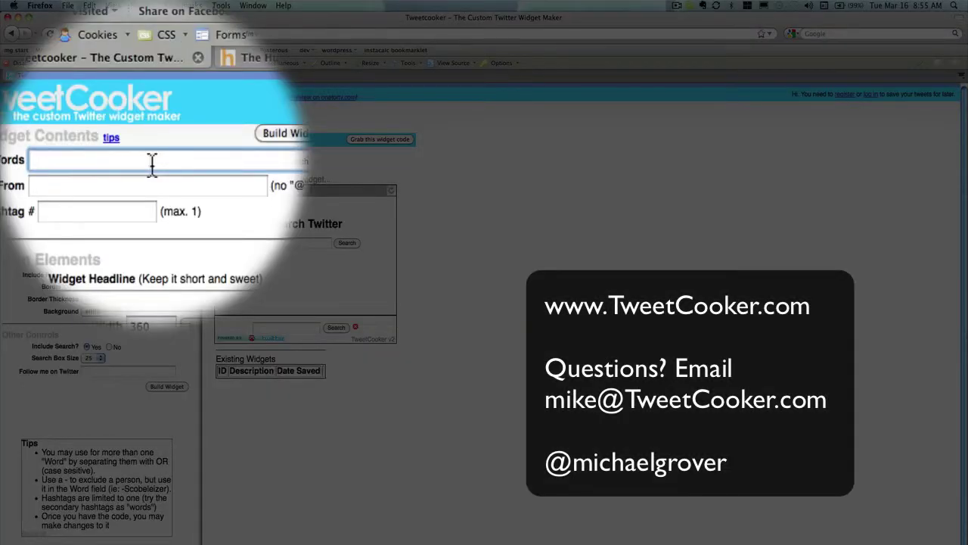
type("samsung rogue")
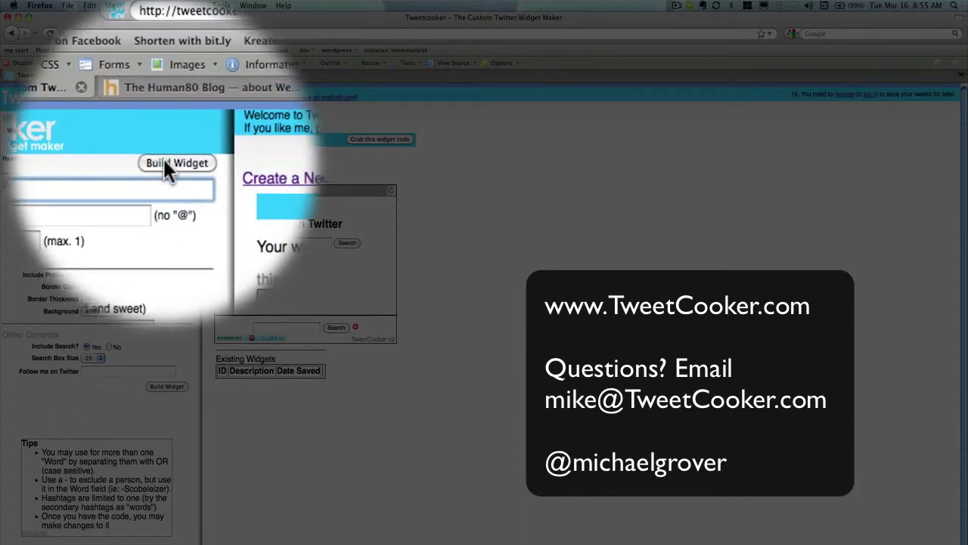
left_click(163, 156)
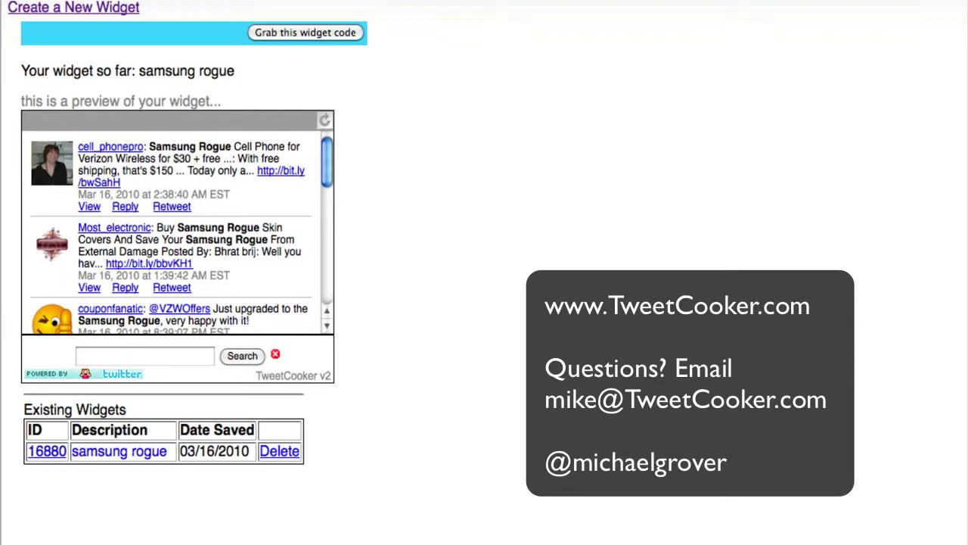
left_click_drag(328, 163, 329, 202)
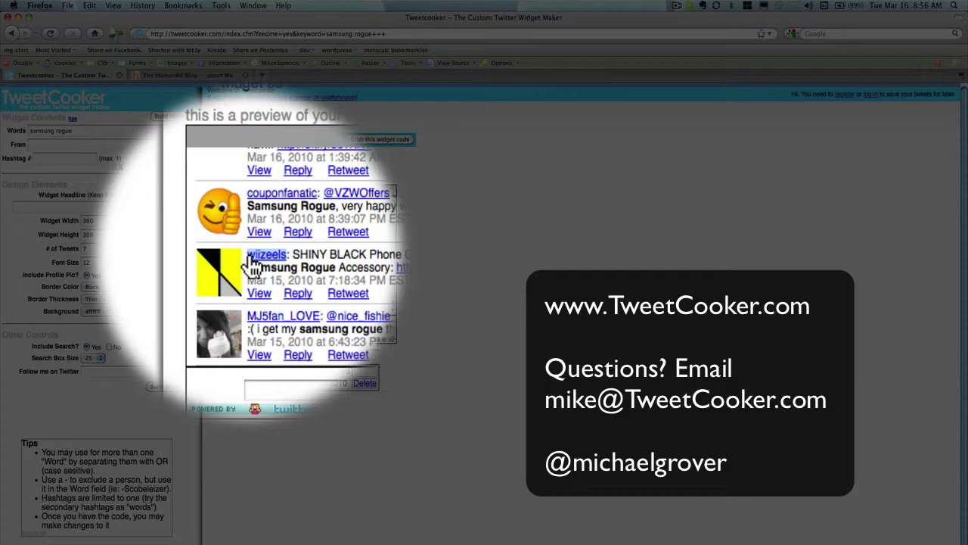
left_click(127, 133)
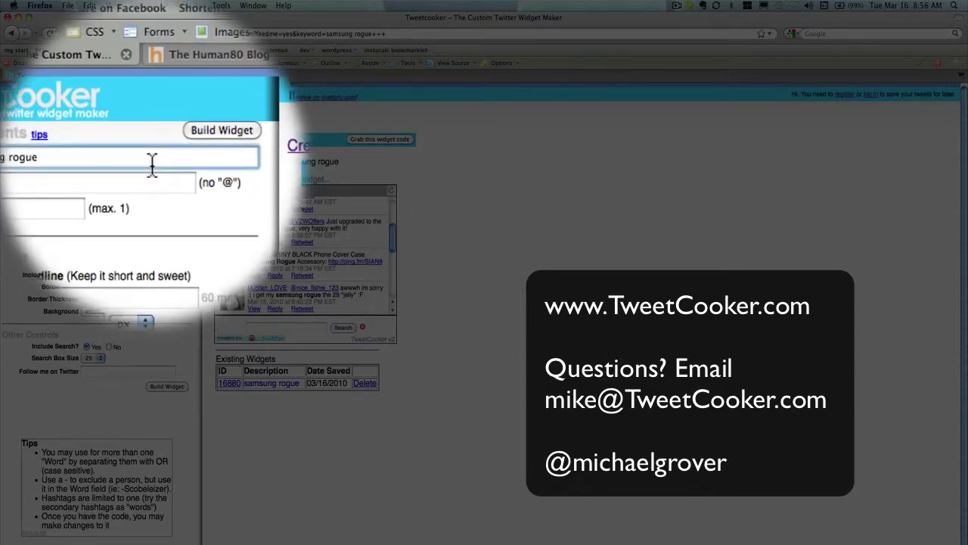
type("-")
type("wiizeels")
left_click(173, 161)
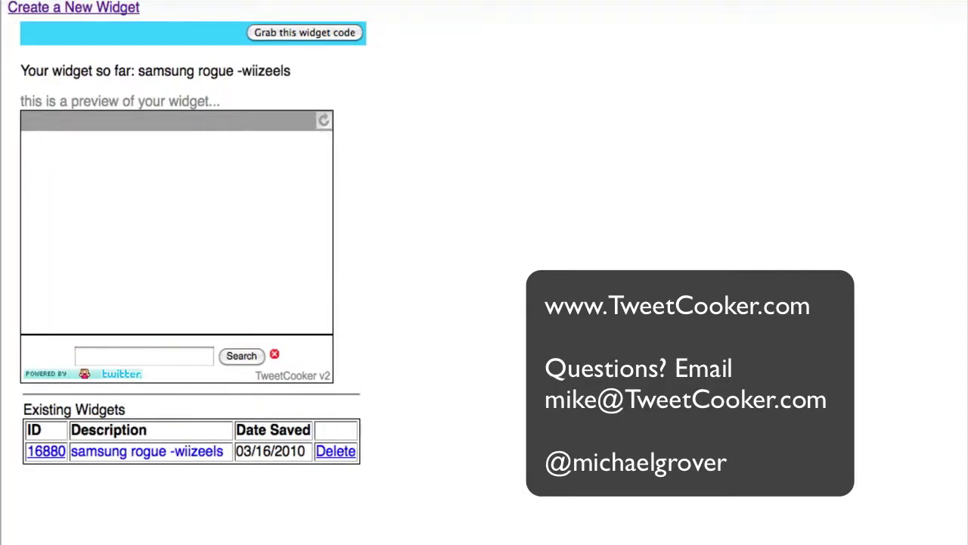
Expand the widget's words to samsung rogue OR iphone -wiizeels and rebuild the widget
left_click_drag(326, 163, 326, 239)
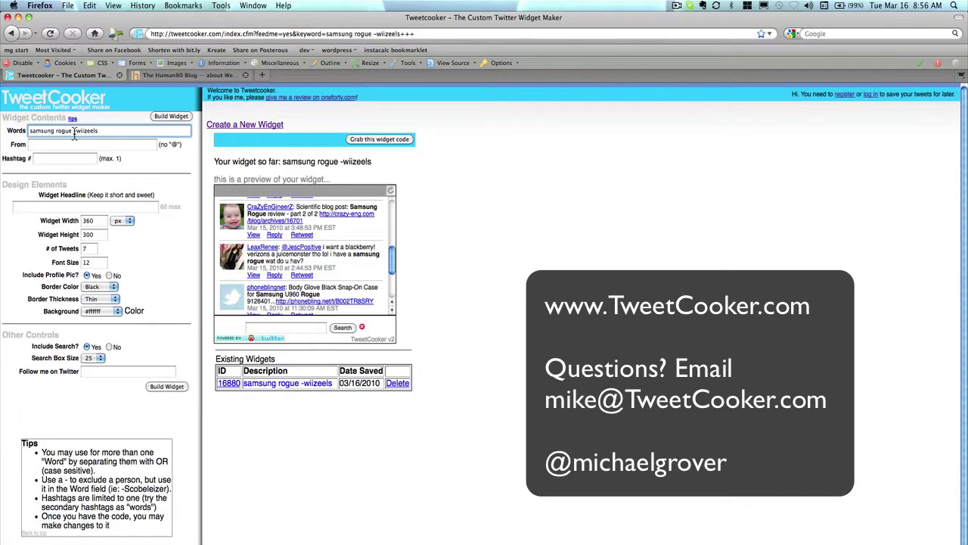
left_click(74, 134)
type("OR ")
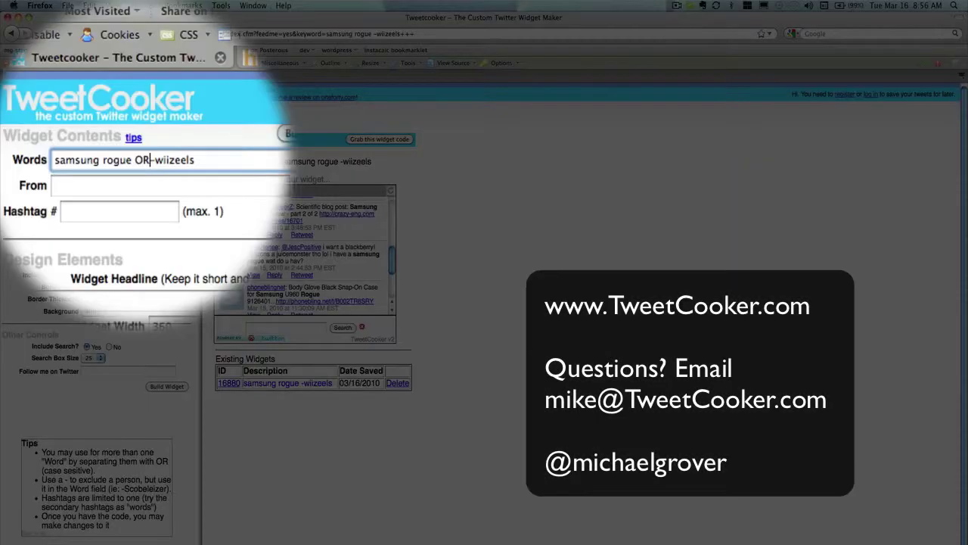
type("iphone")
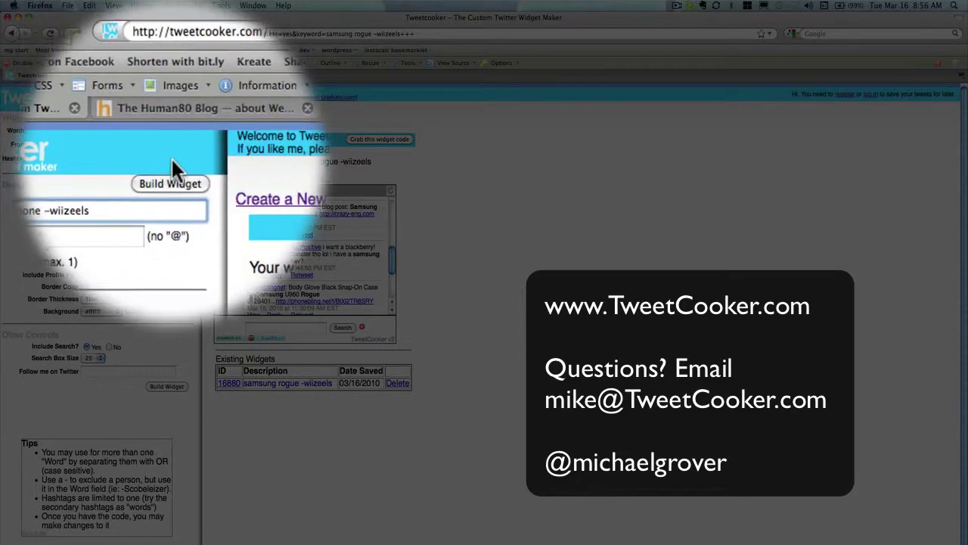
left_click(171, 162)
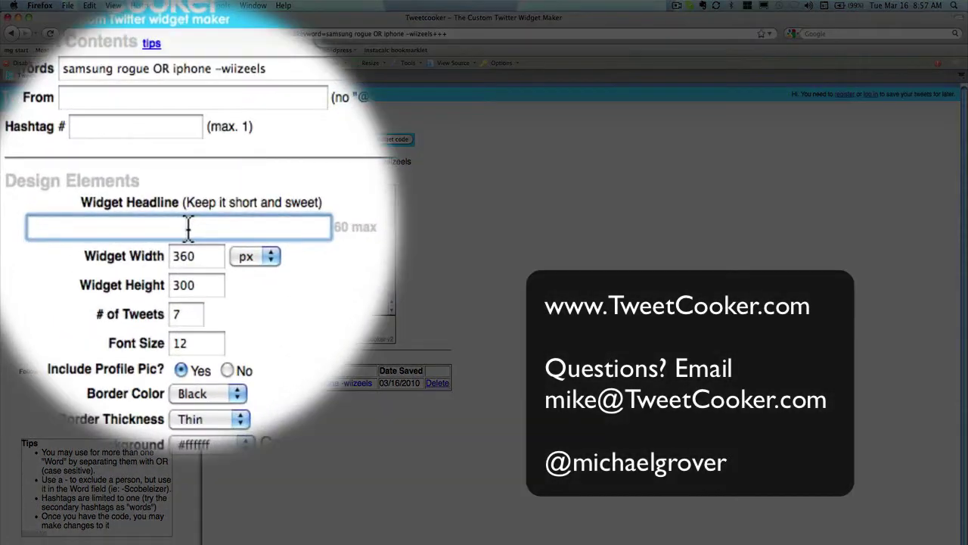
Set the widget headline to Samsung & iPhone Tweets and the widget height to 600
type("Samsung")
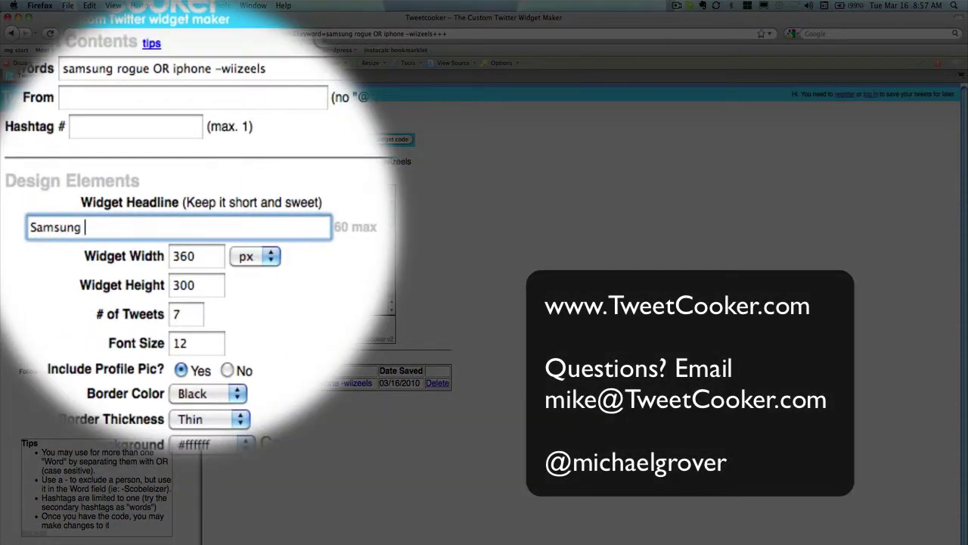
type(" & iPhone Tweets")
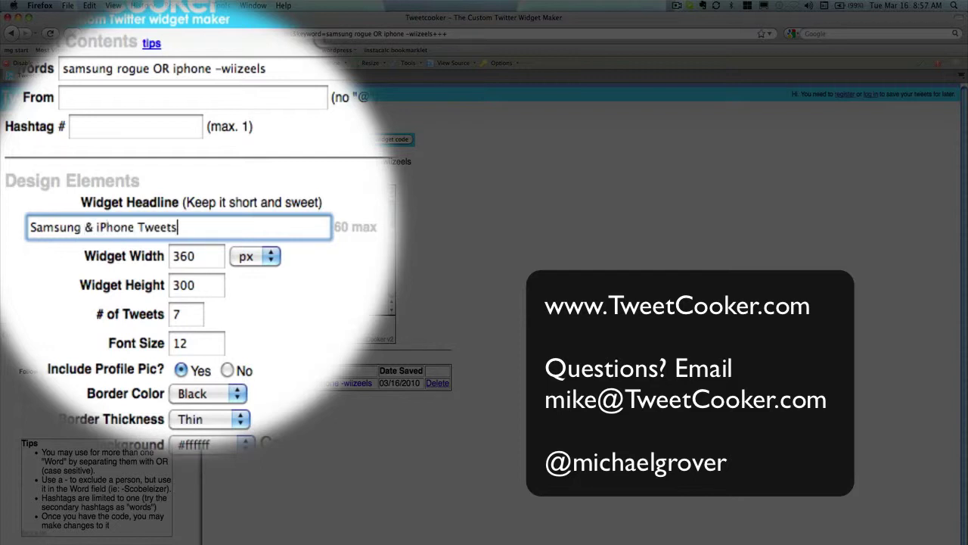
left_click(181, 236)
key("BackSpace")
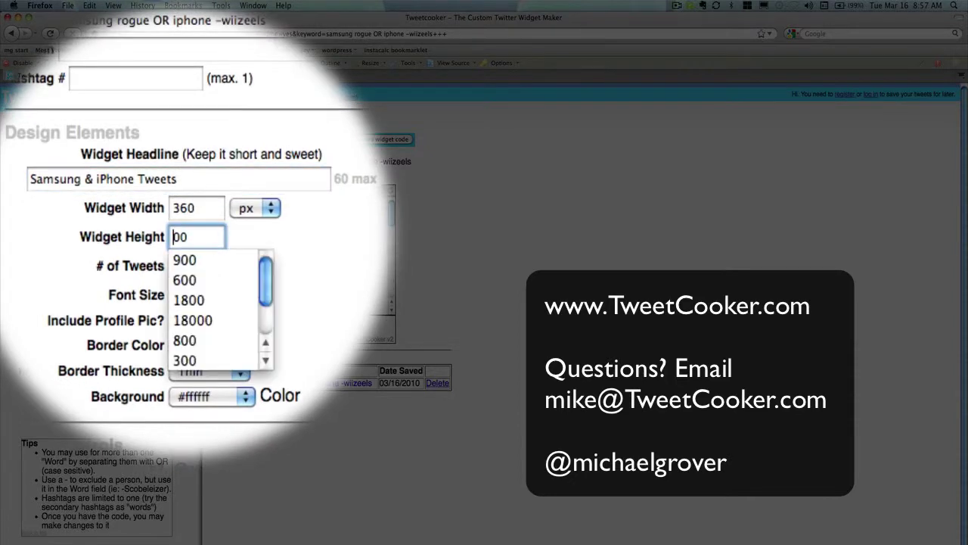
type("6")
left_click(274, 245)
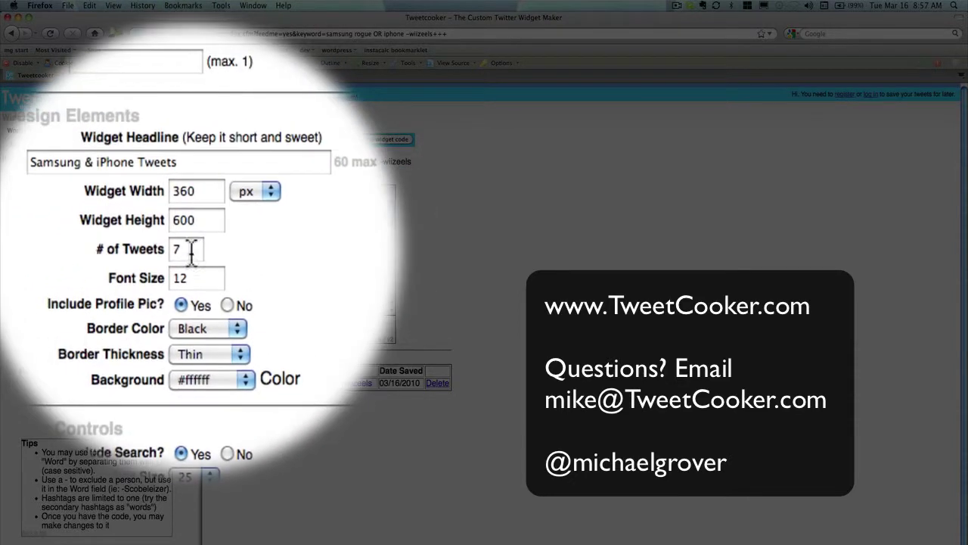
Set the number of tweets in the widget to 14
left_click(186, 252)
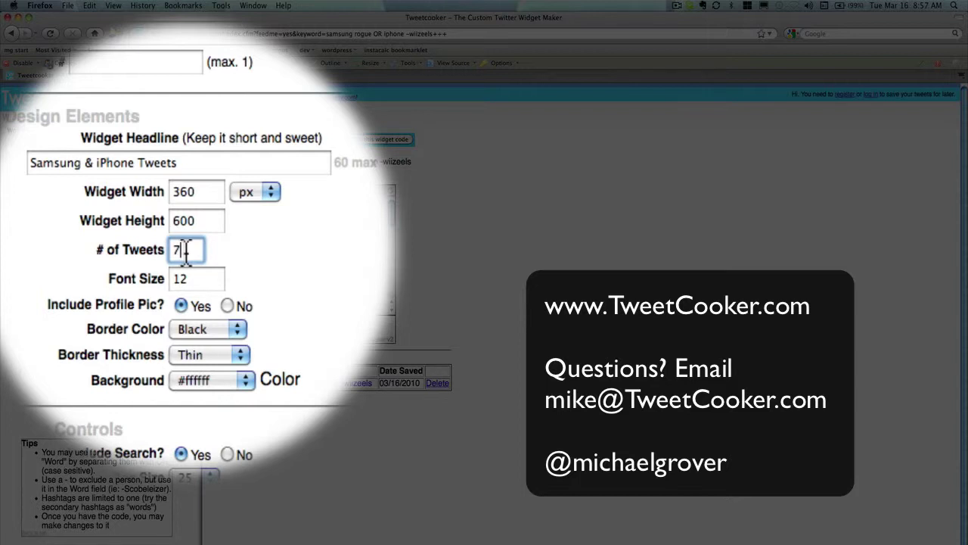
key("BackSpace")
type("14")
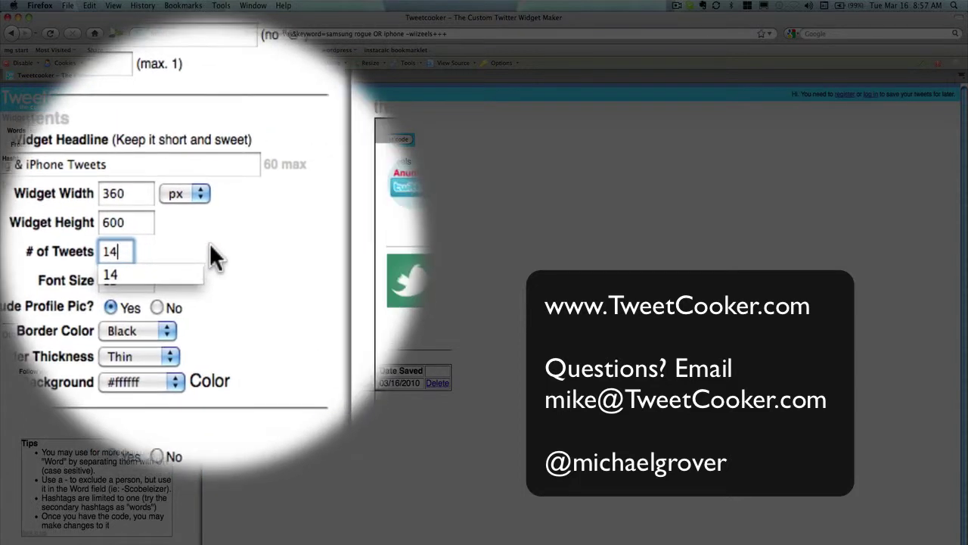
left_click(215, 257)
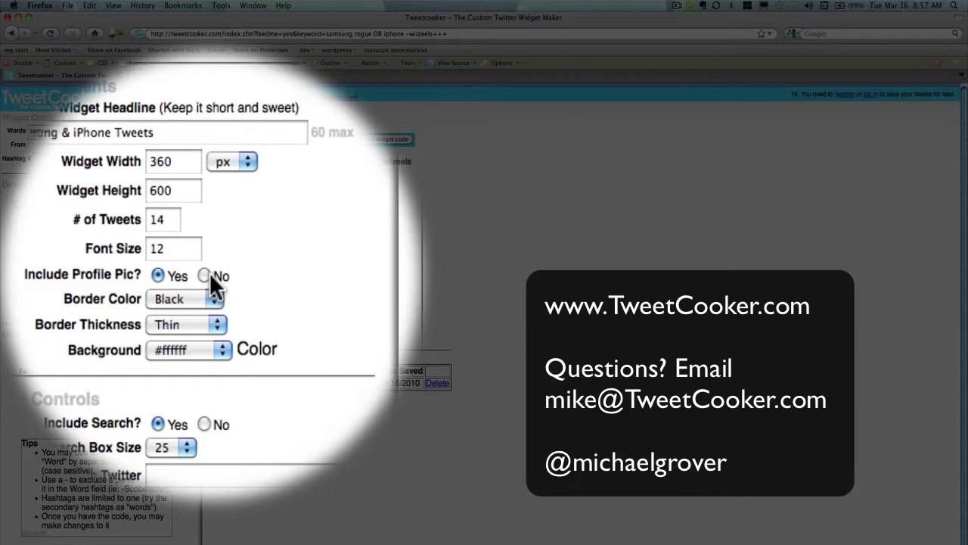
Give the widget a Silver border of Medium thickness and the background color #EEECE0
left_click(209, 285)
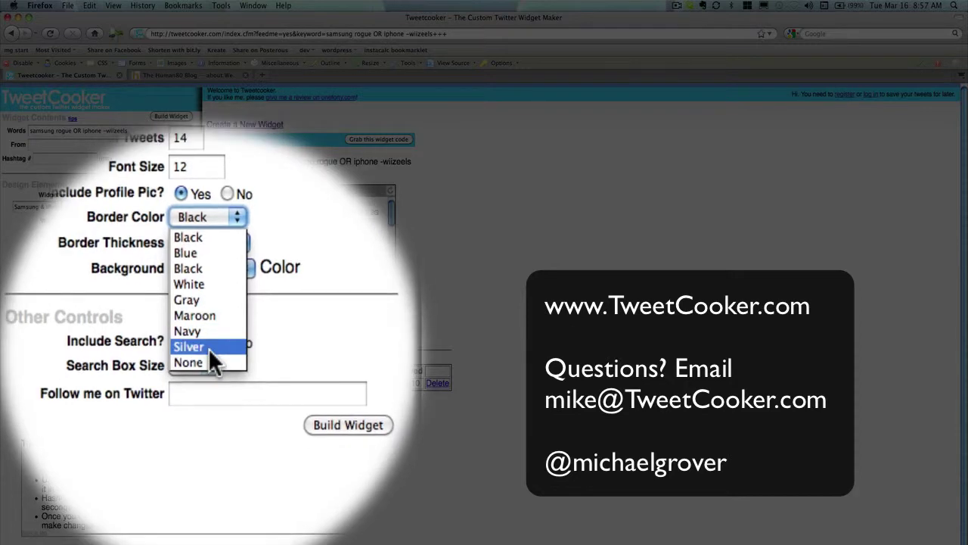
left_click(210, 355)
left_click(211, 298)
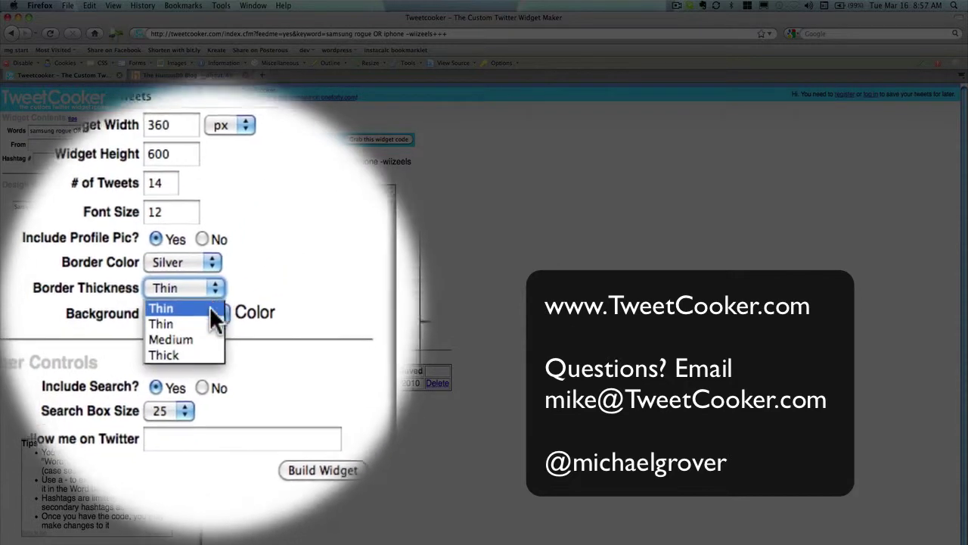
left_click(211, 322)
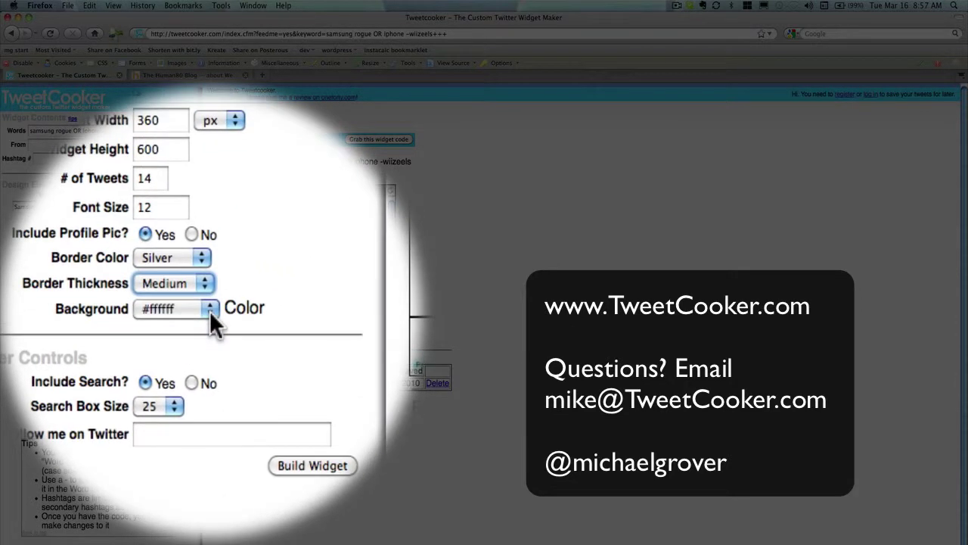
left_click(211, 312)
left_click(203, 344)
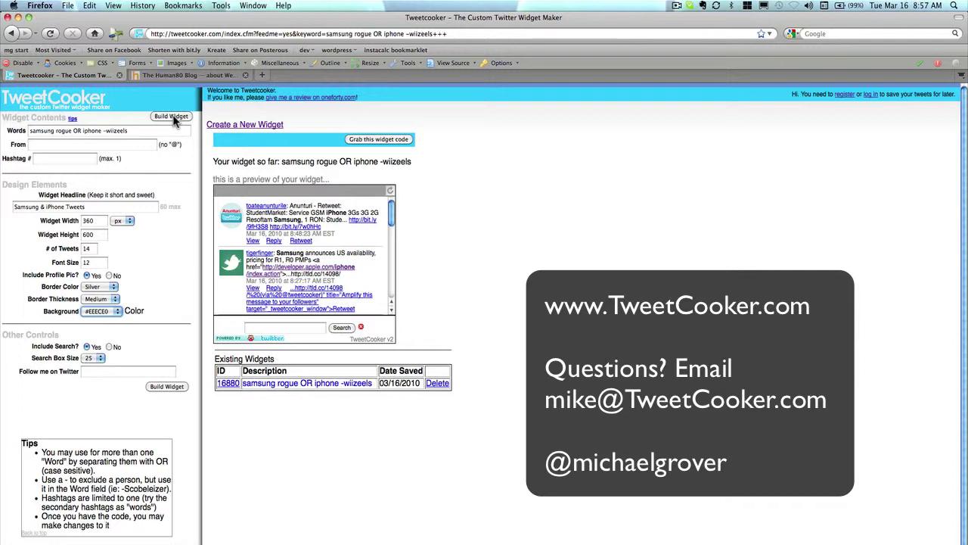
Rebuild the widget with the new design settings and review the tweets in its preview
left_click(172, 117)
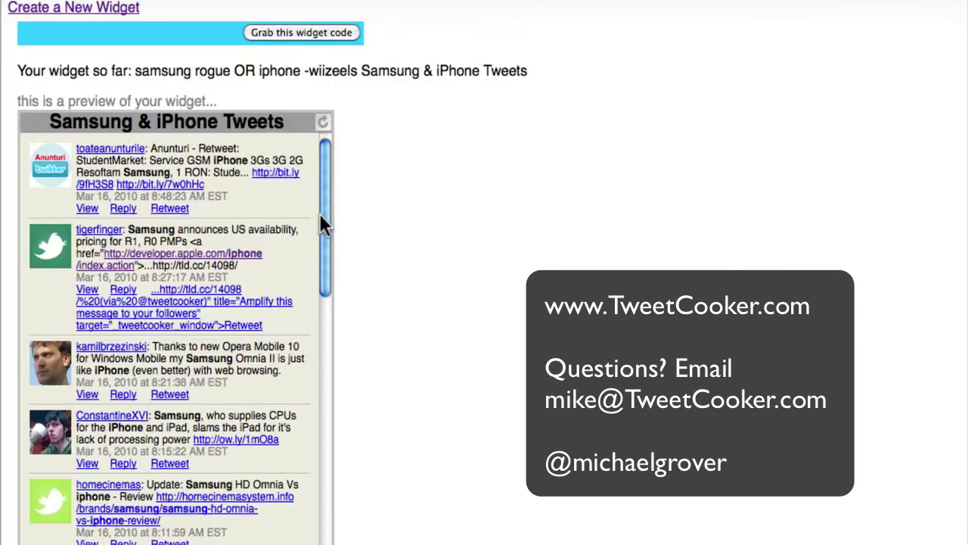
left_click_drag(323, 206, 330, 360)
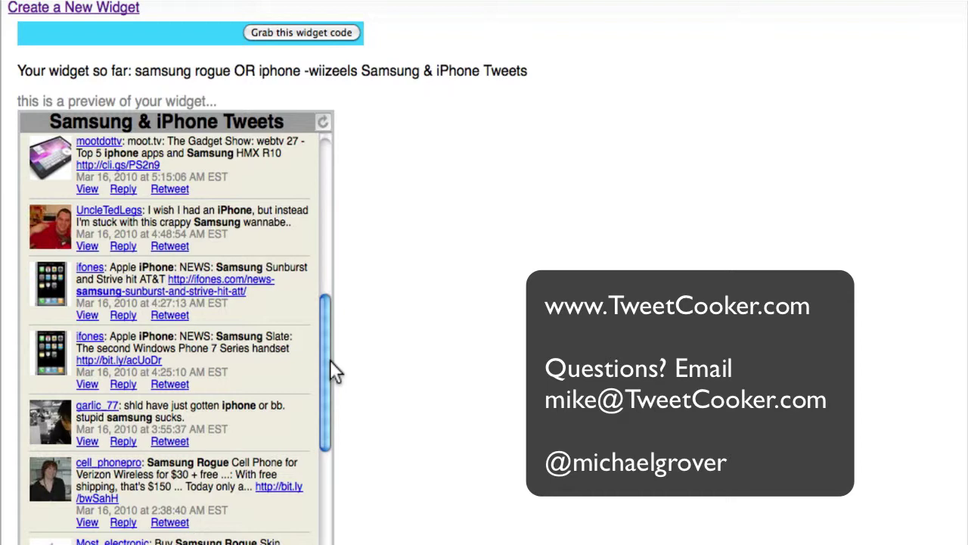
left_click_drag(330, 359, 333, 388)
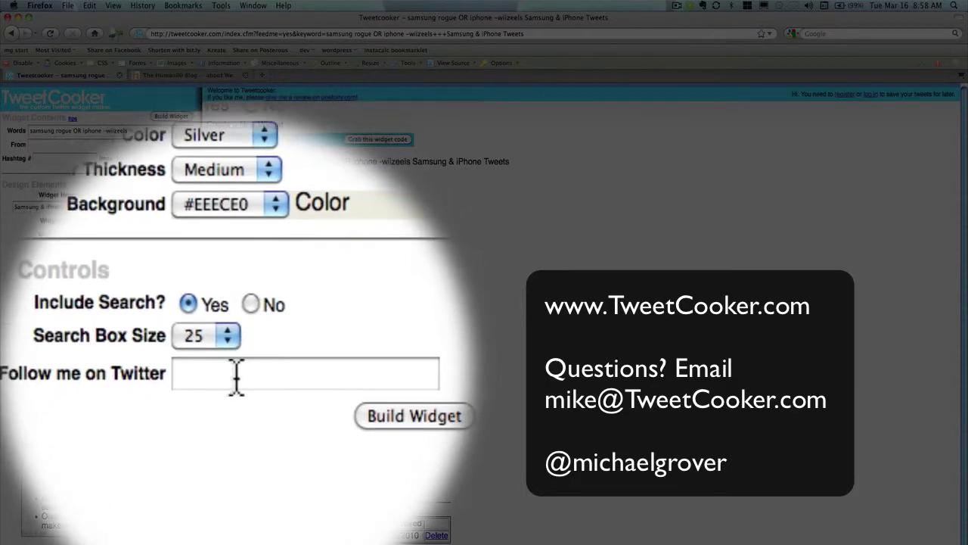
Enter the owner's Twitter username for the follow-me link and rebuild the widget
left_click(236, 374)
type("mic")
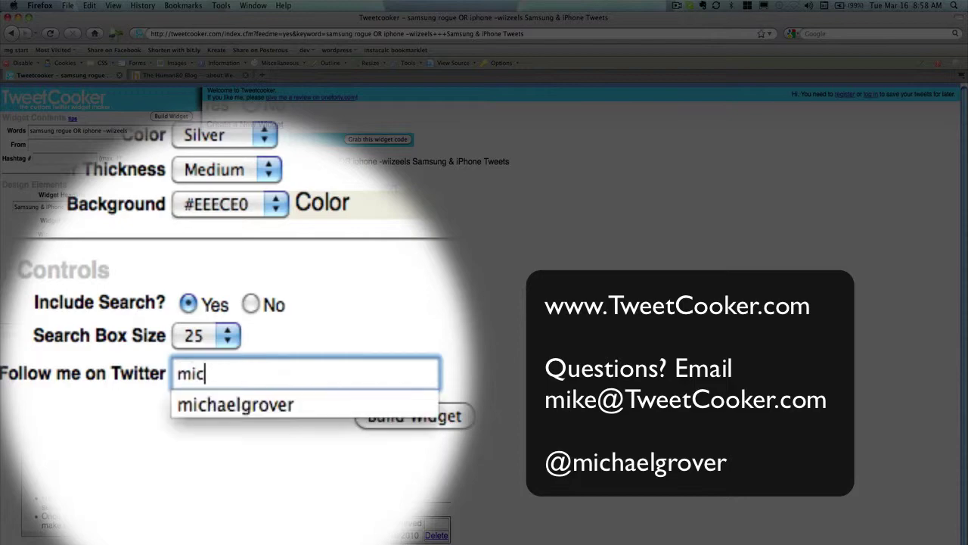
type("ha")
key("Down")
key("Return")
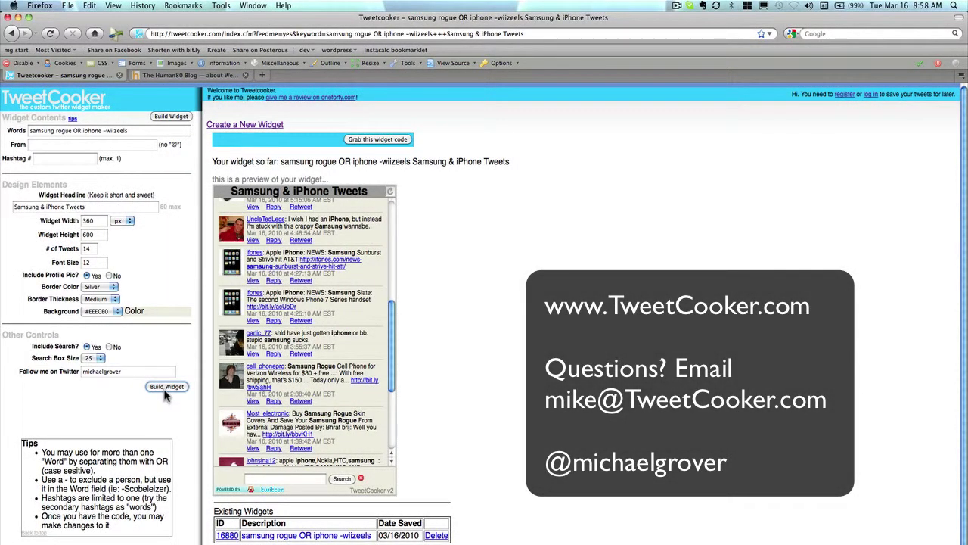
left_click(166, 386)
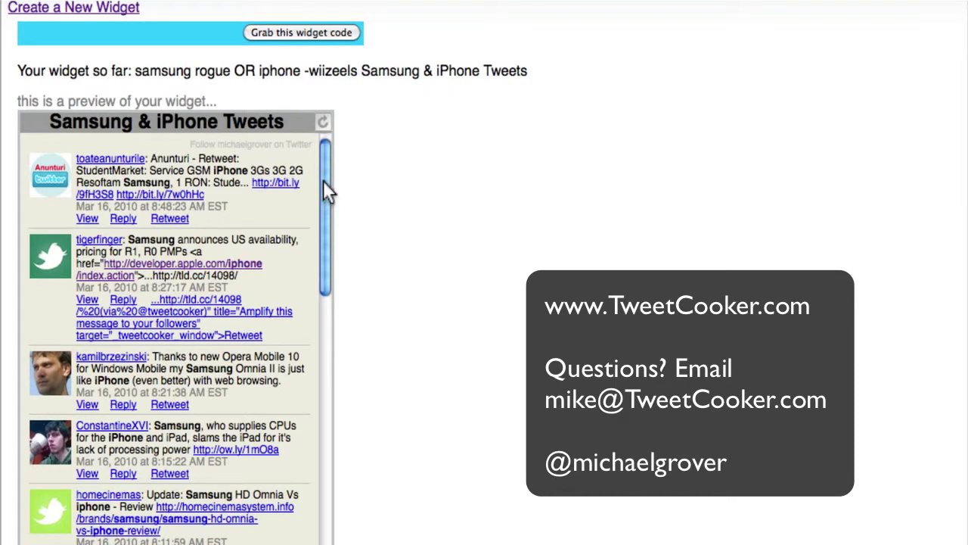
Display the embed code of the finished widget and select the whole code
mouse_move(323, 181)
left_mouse_down()
mouse_move(325, 289)
mouse_move(325, 173)
left_mouse_up()
mouse_move(324, 210)
left_mouse_down()
mouse_move(331, 280)
mouse_move(320, 352)
mouse_move(335, 480)
mouse_move(335, 201)
left_mouse_up()
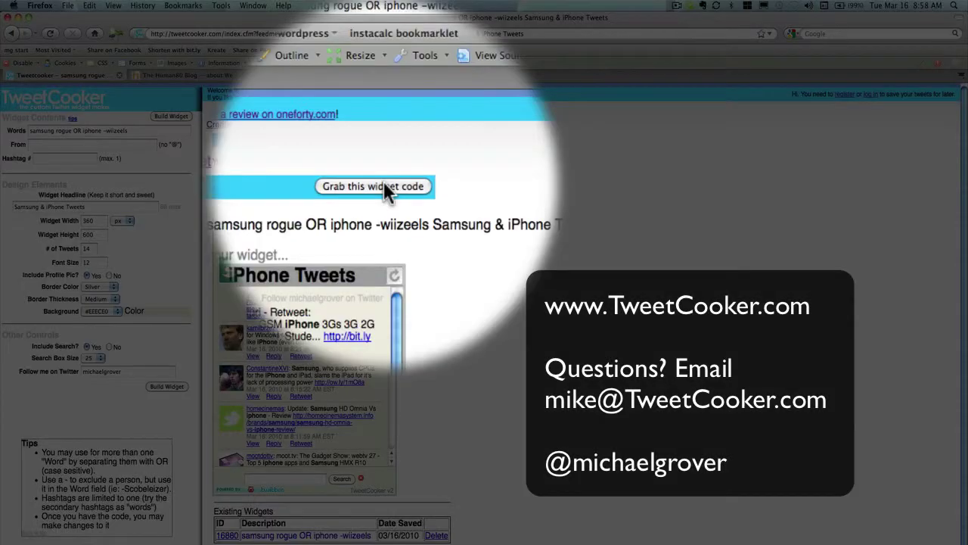
left_click(311, 31)
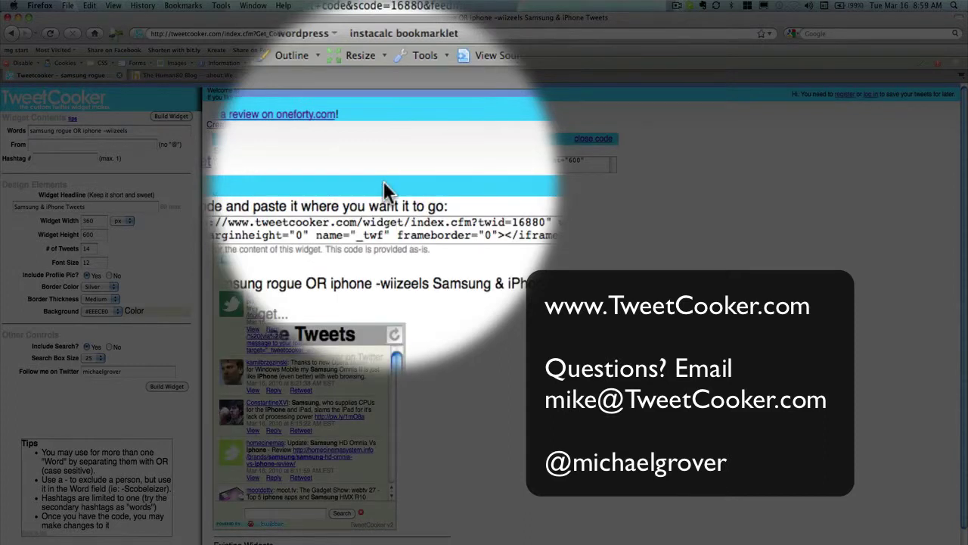
left_click(378, 187)
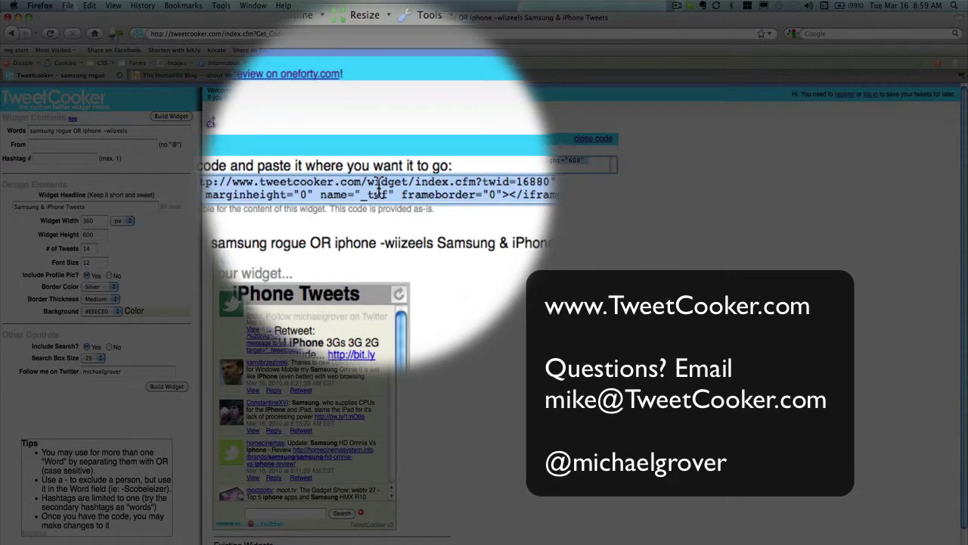